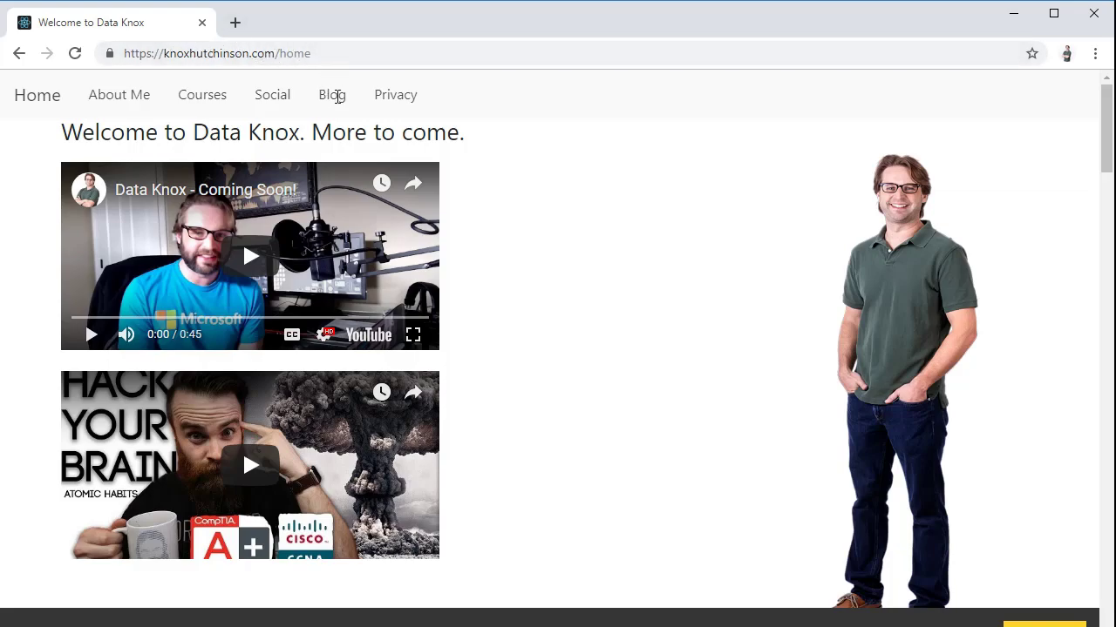
Step: Open the windows95 GitHub releases from the July 2 blog post and download the Windows Standalone, 64-bit package
left_click(333, 95)
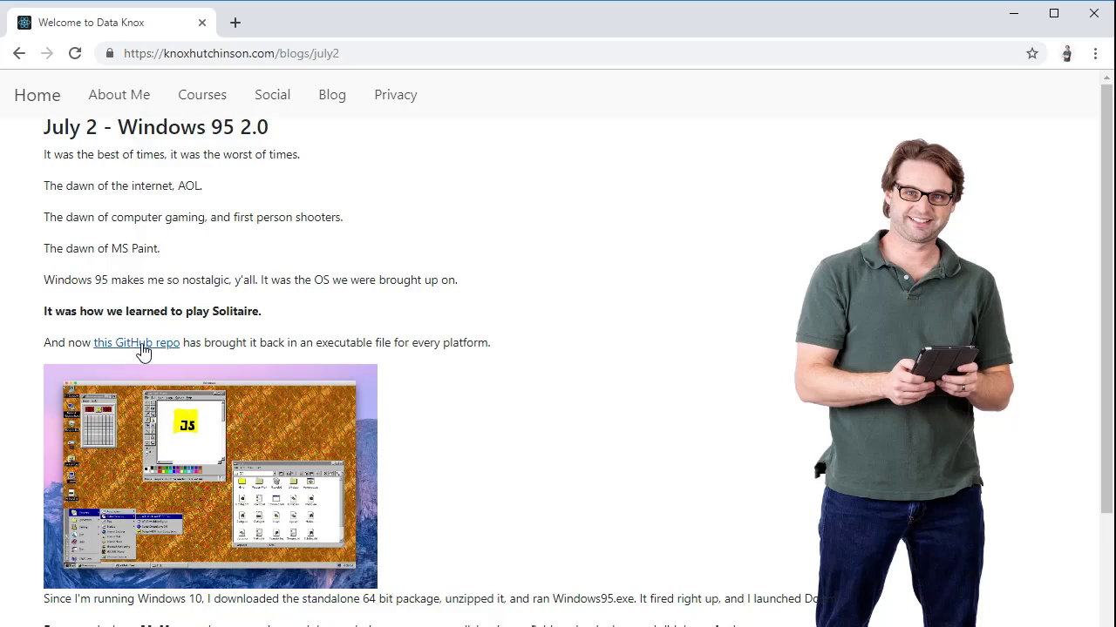
left_click(142, 346)
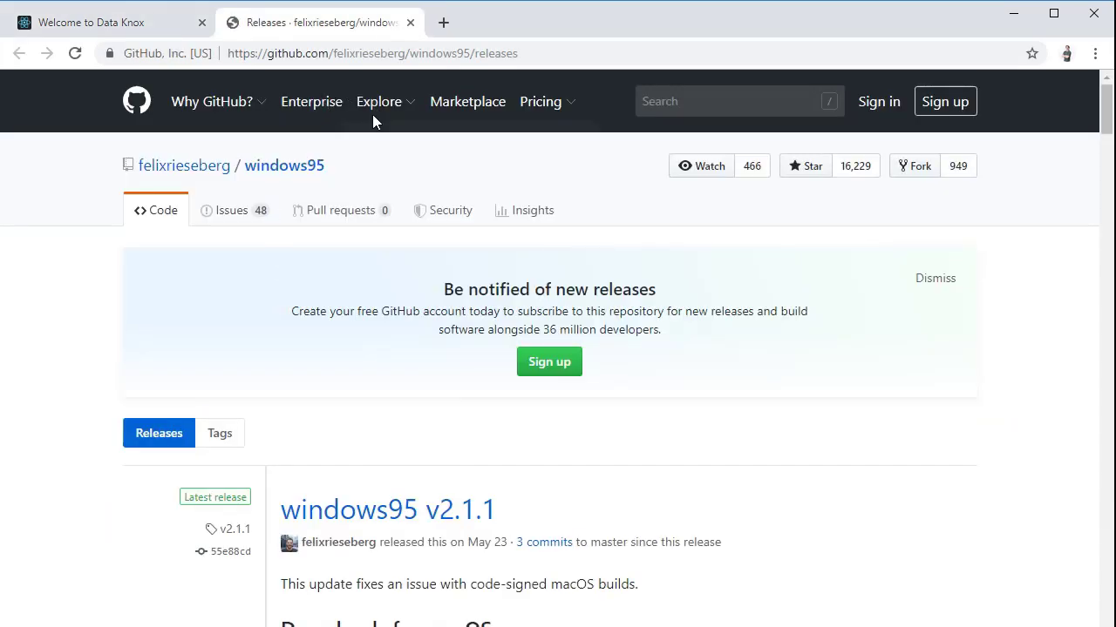
scroll(354, 461, "down", 1)
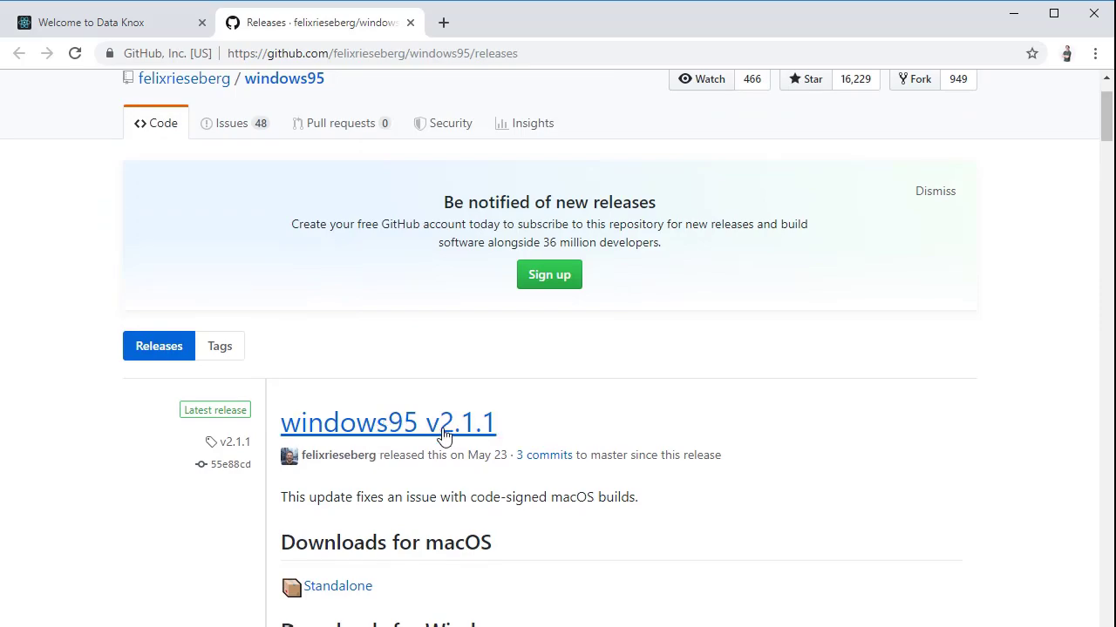
scroll(446, 436, "down", 1)
scroll(495, 383, "down", 2)
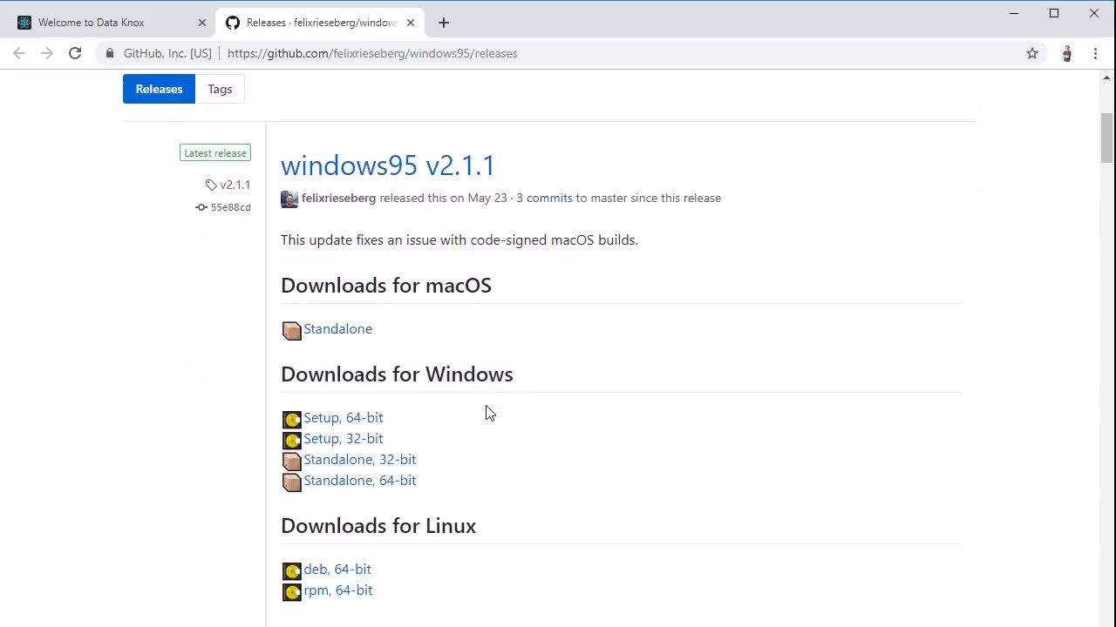
scroll(489, 413, "down", 1)
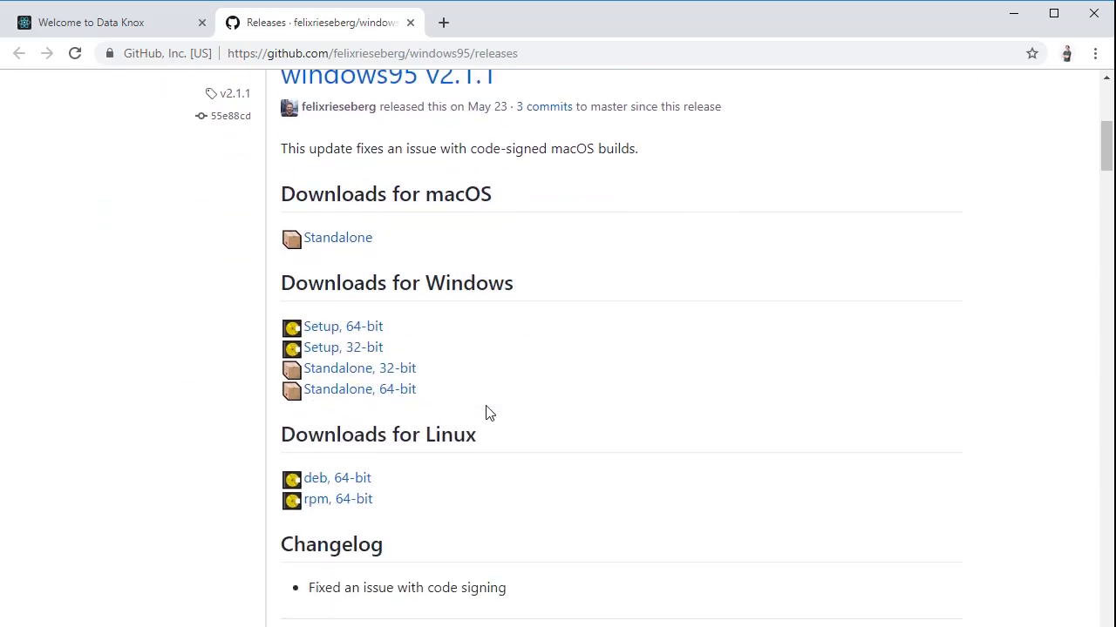
left_click(369, 398)
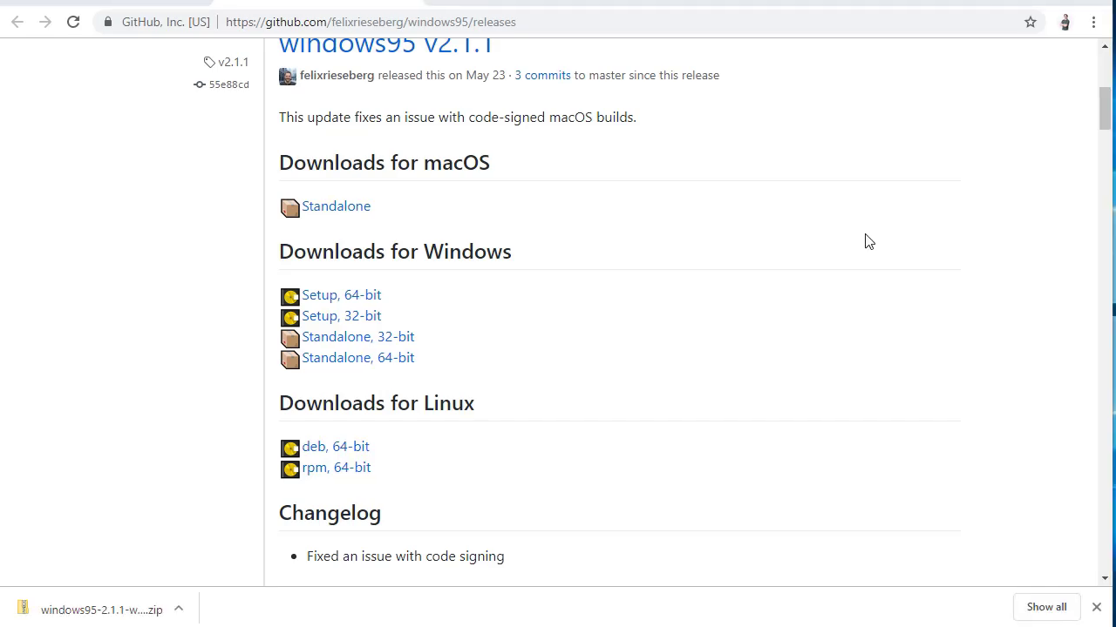
Step: Locate the downloaded windows95-2.1.1 zip in its folder and extract it to the suggested destination
left_click(180, 611)
left_click(205, 549)
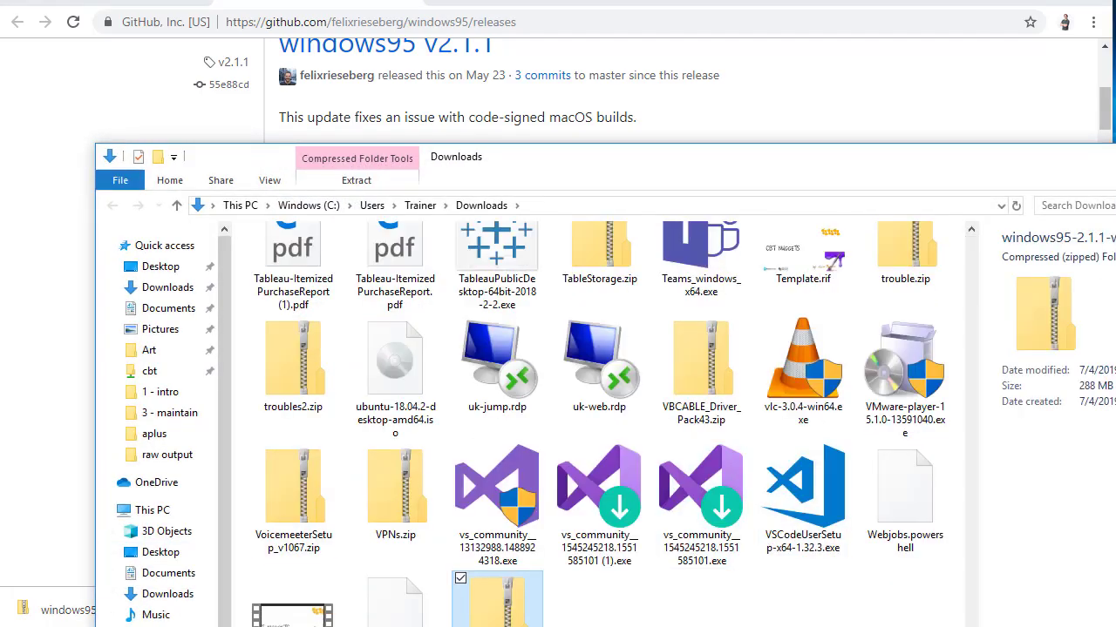
right_click(501, 605)
left_click(443, 317)
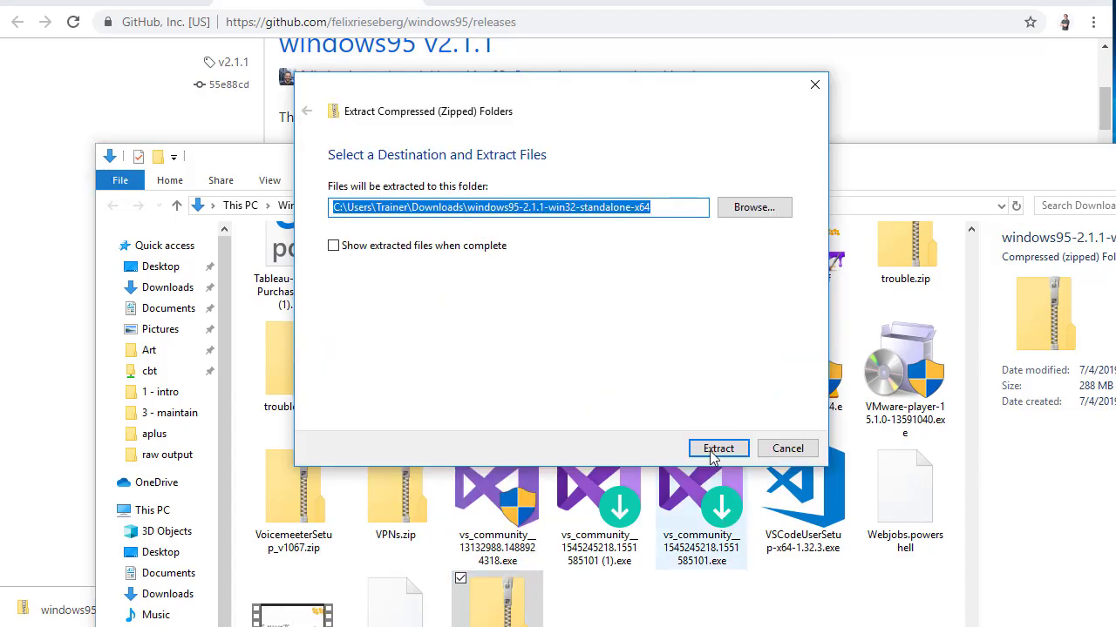
left_click(716, 449)
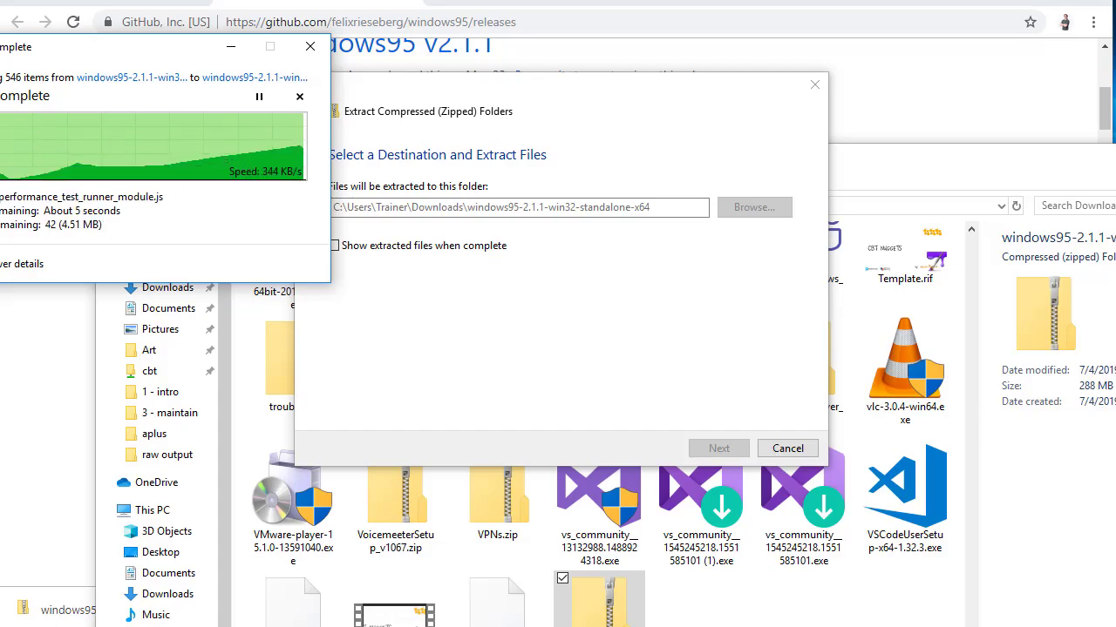
Step: Run windows95.exe from the extracted windows95-2.1.1-win32-standalone-x64 folder and start Windows 95
scroll(780, 488, "up", 15)
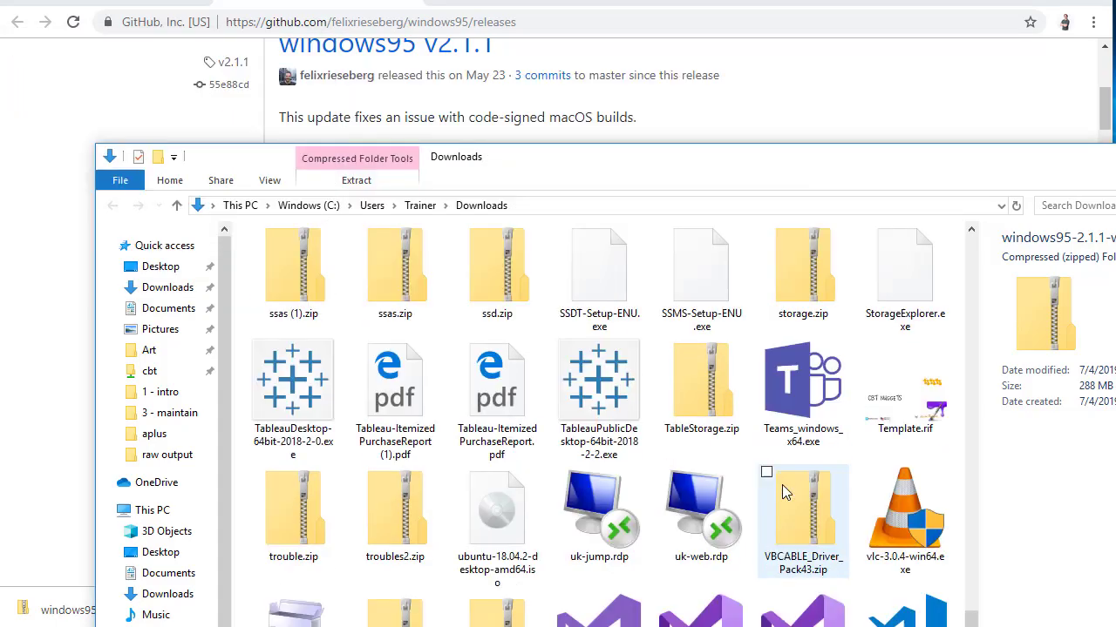
scroll(782, 485, "up", 10)
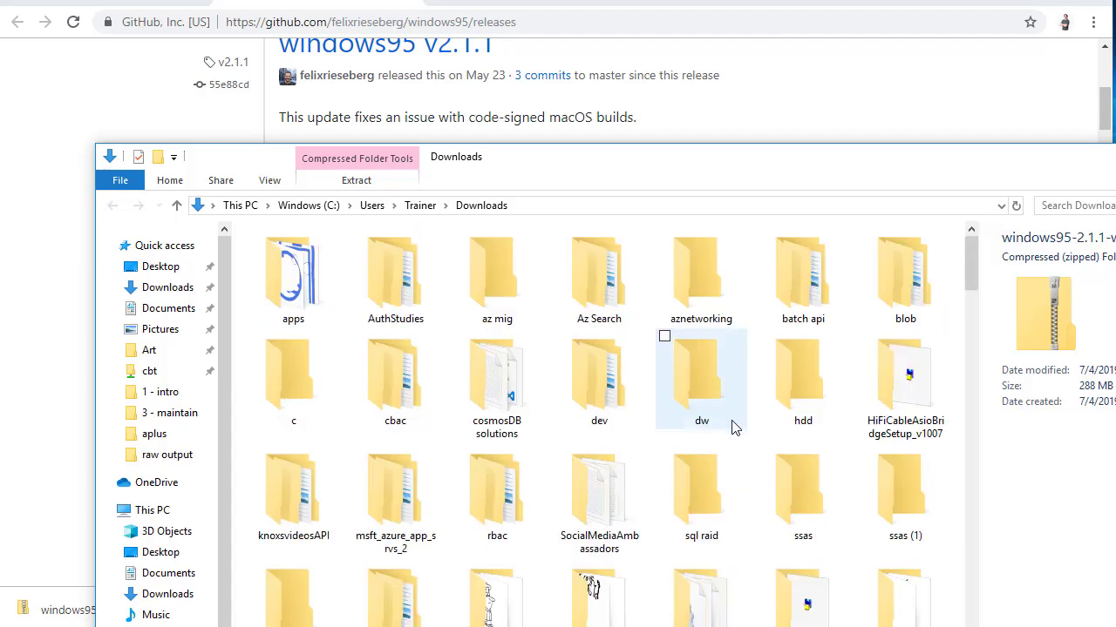
scroll(738, 421, "down", 2)
left_click(268, 531)
double_click(269, 531)
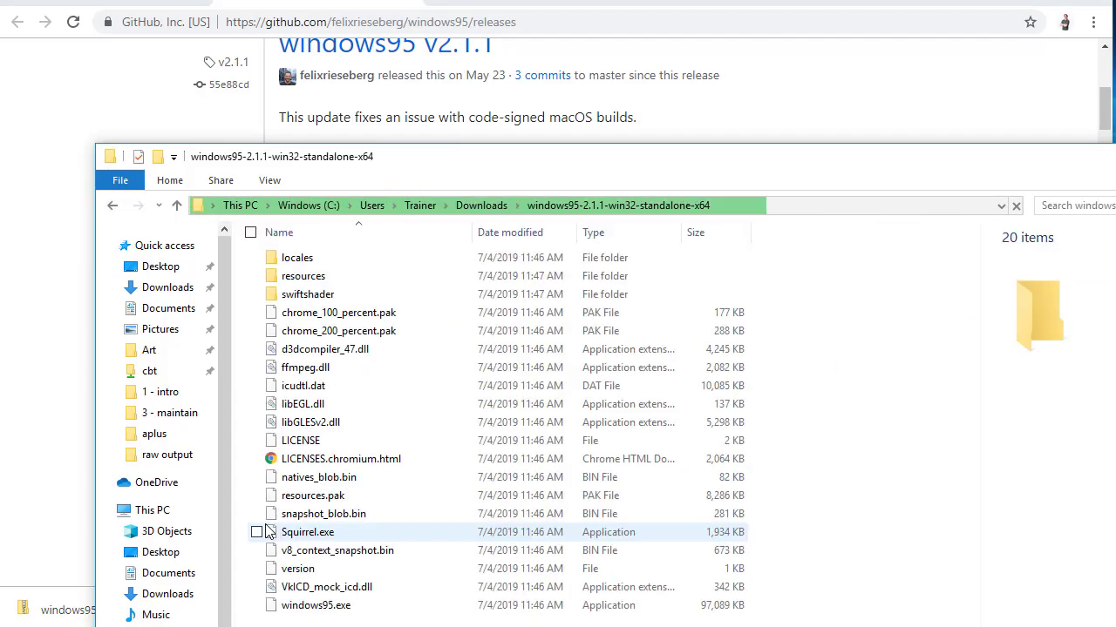
left_click(373, 608)
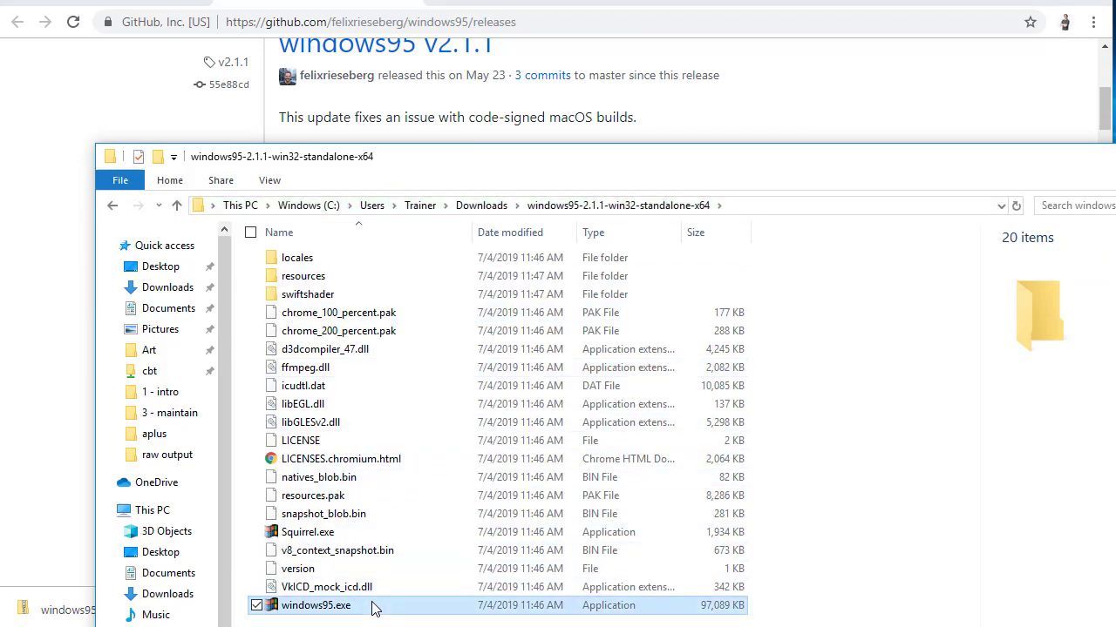
double_click(373, 608)
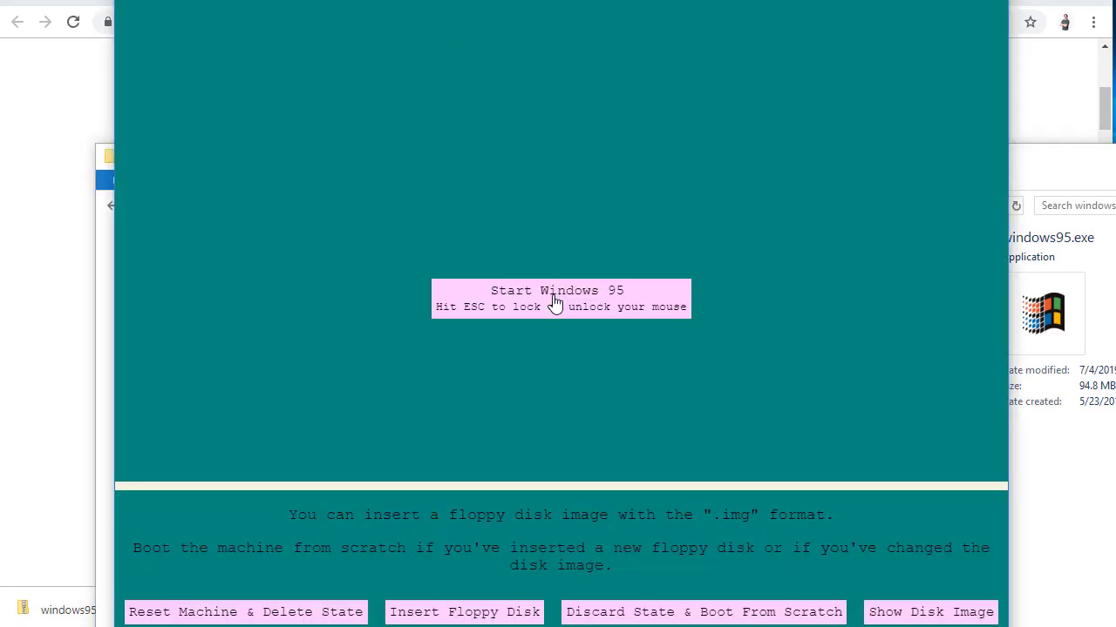
left_click(561, 314)
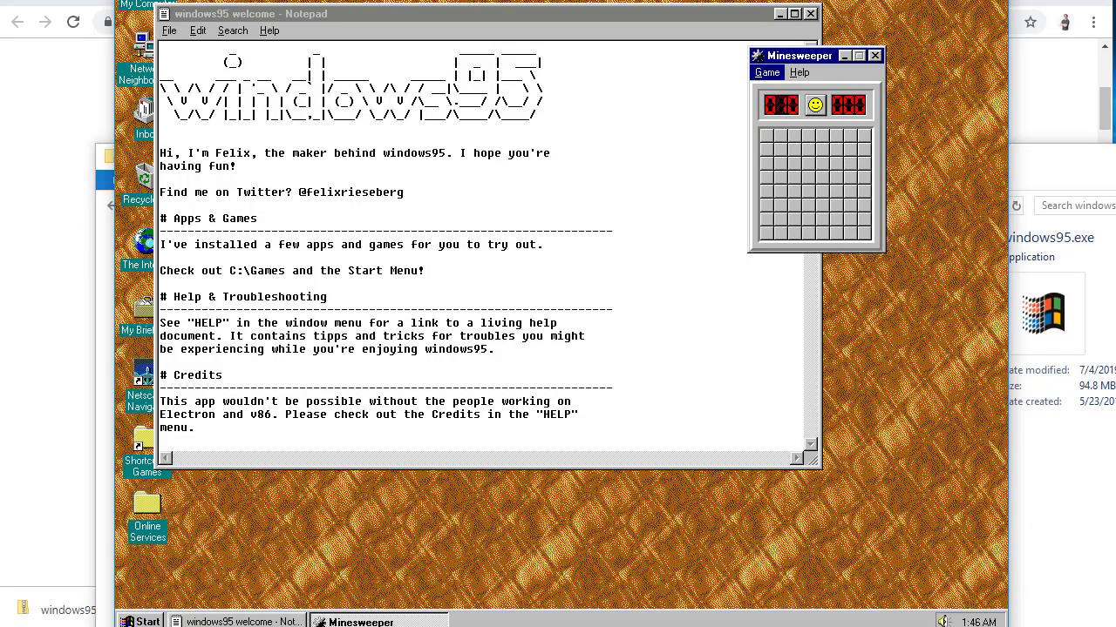
Step: Uncover squares in Minesweeper, and clear the desktop by closing the game and minimizing the welcome note
left_click(924, 103)
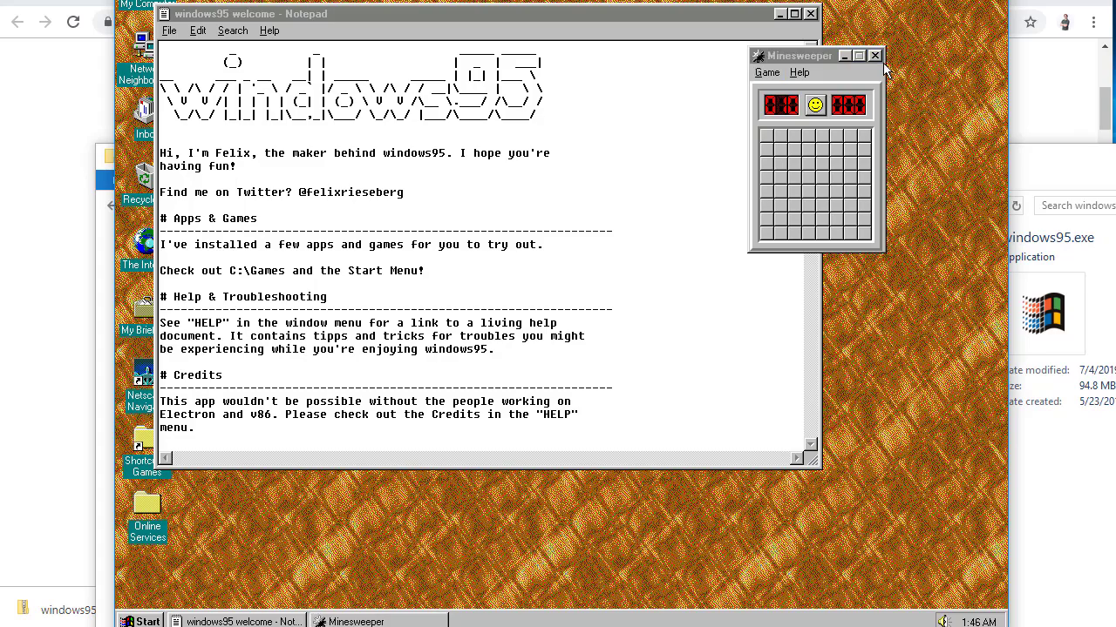
left_click(833, 224)
left_click(833, 228)
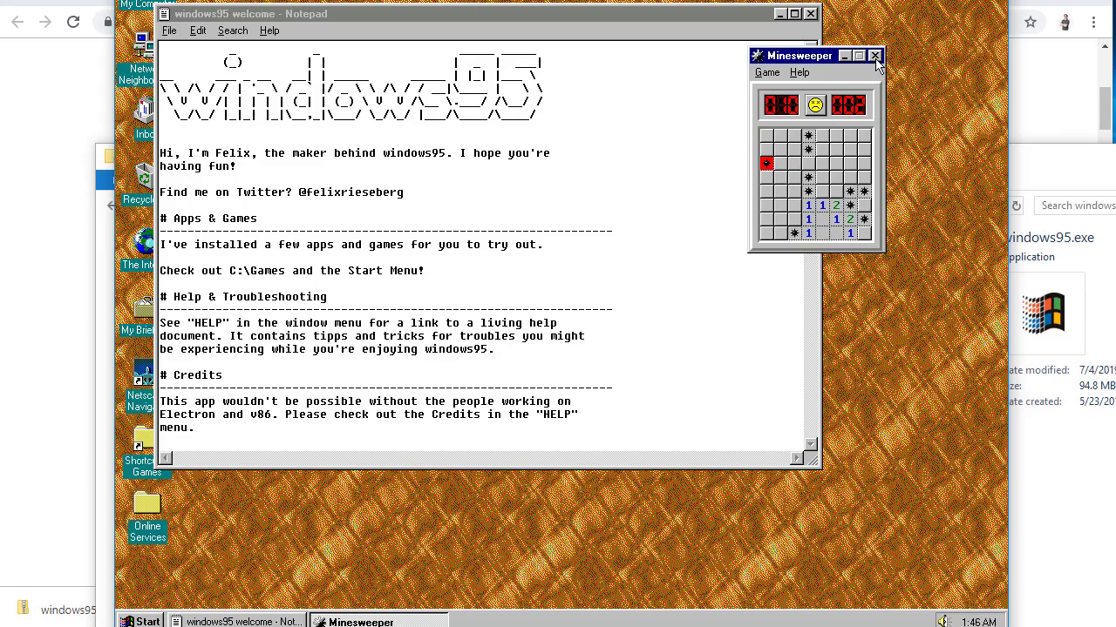
left_click(875, 56)
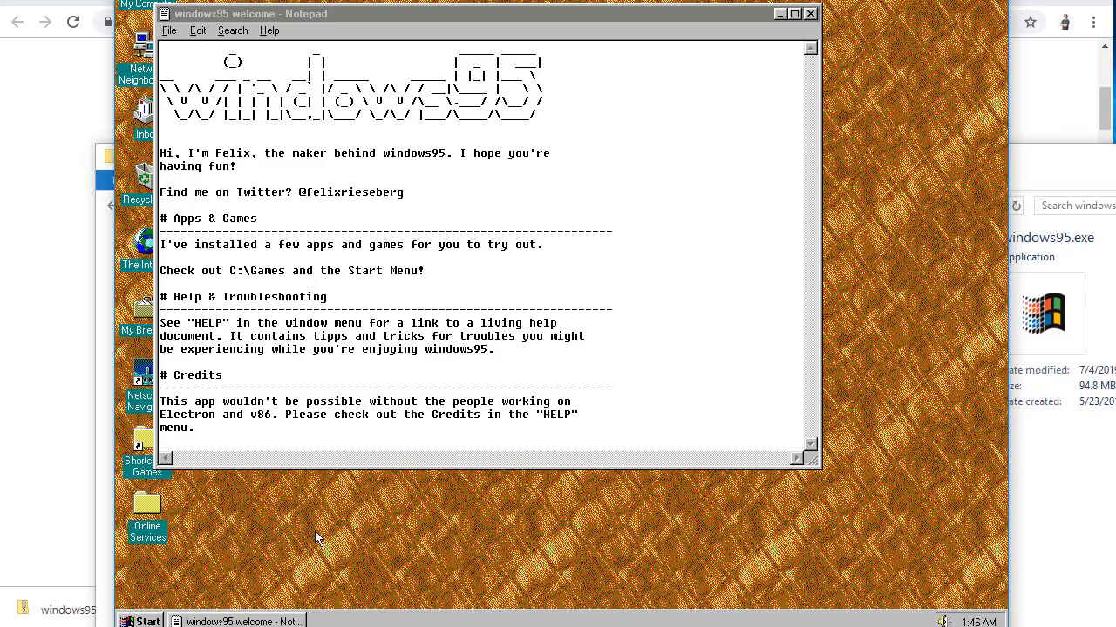
left_click(782, 14)
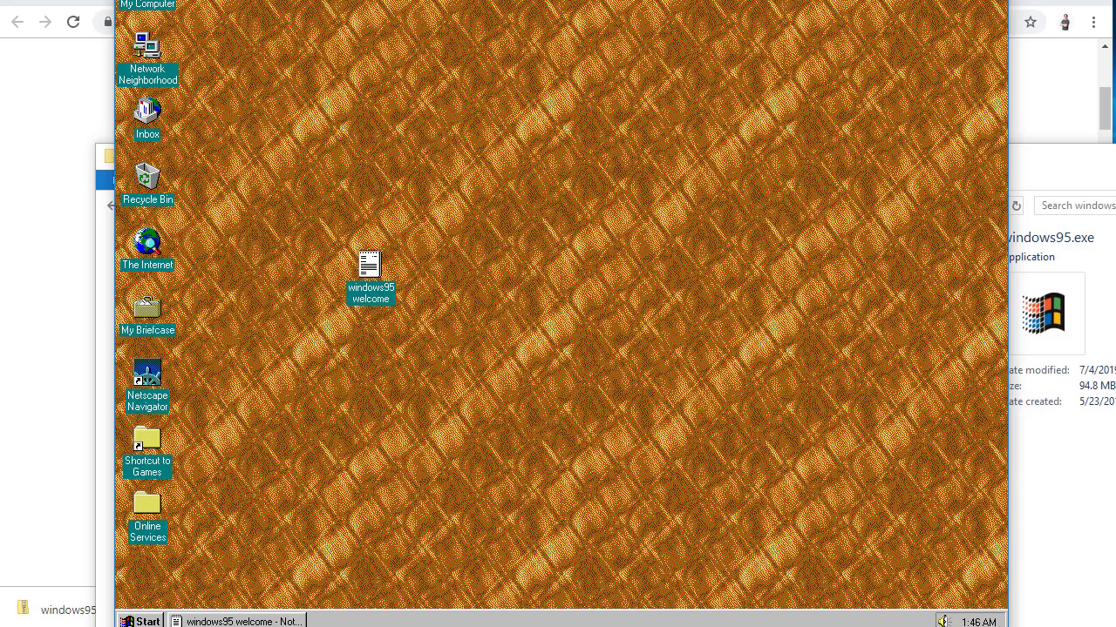
left_click(147, 621)
mouse_move(208, 401)
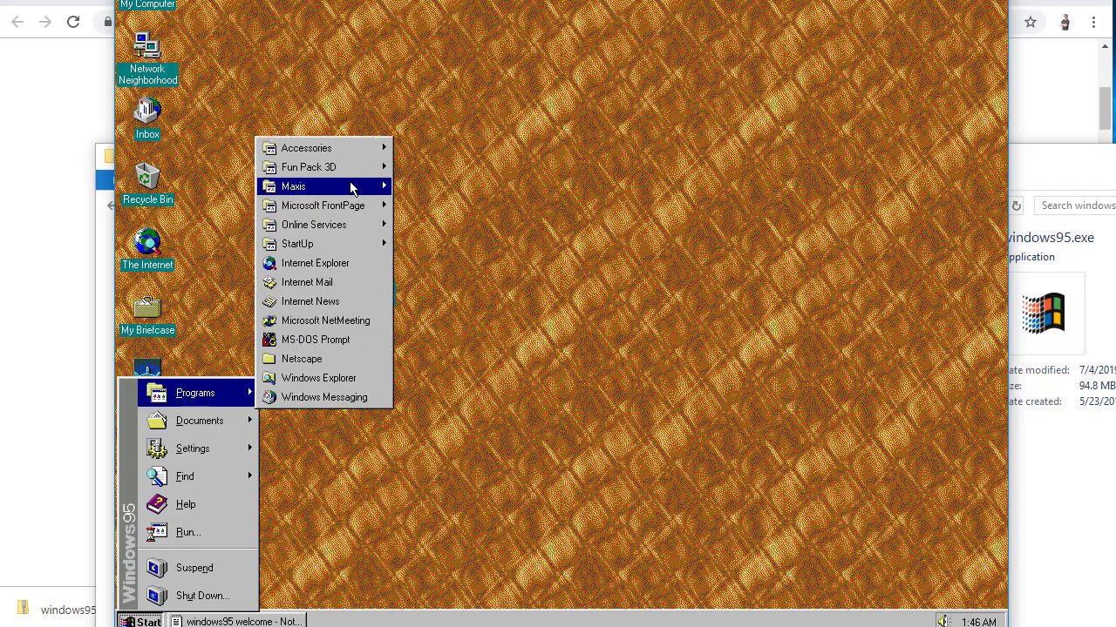
mouse_move(353, 189)
mouse_move(358, 150)
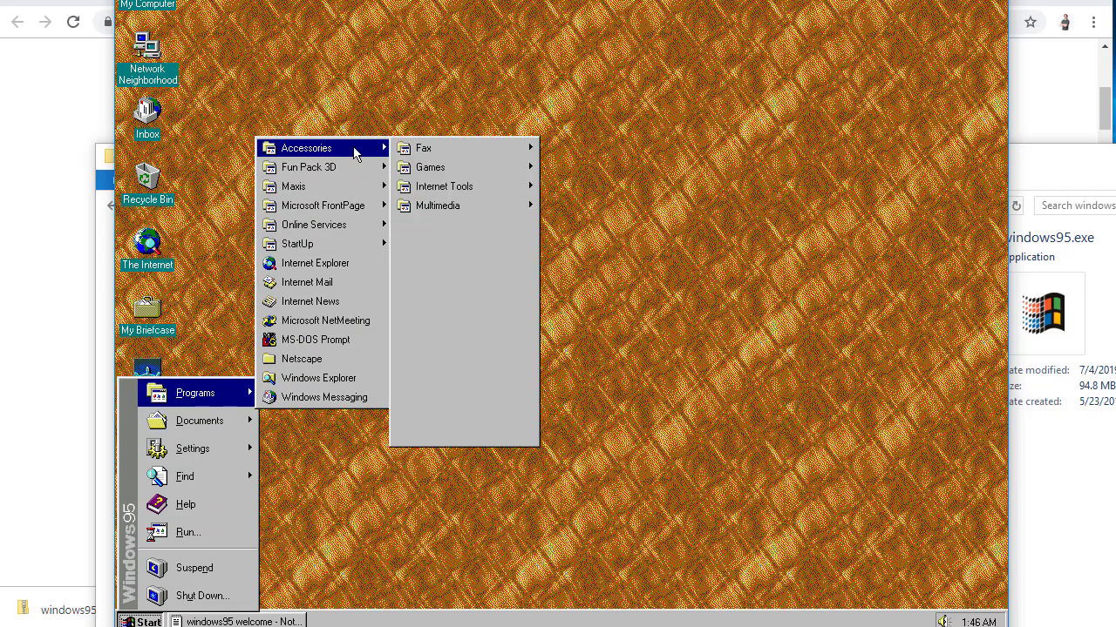
mouse_move(460, 166)
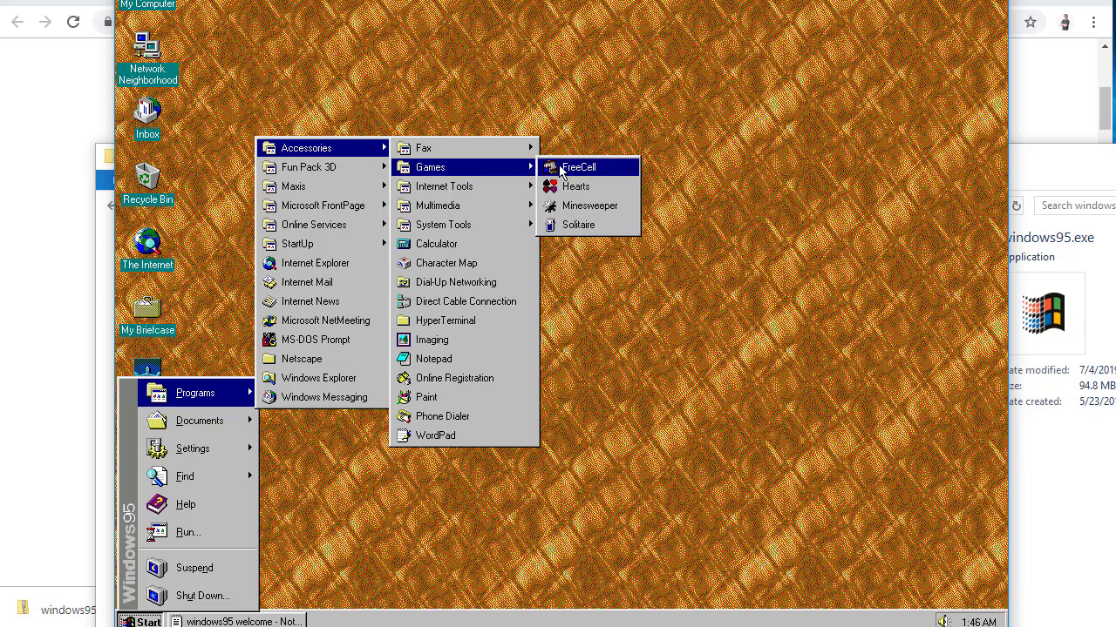
left_click(287, 54)
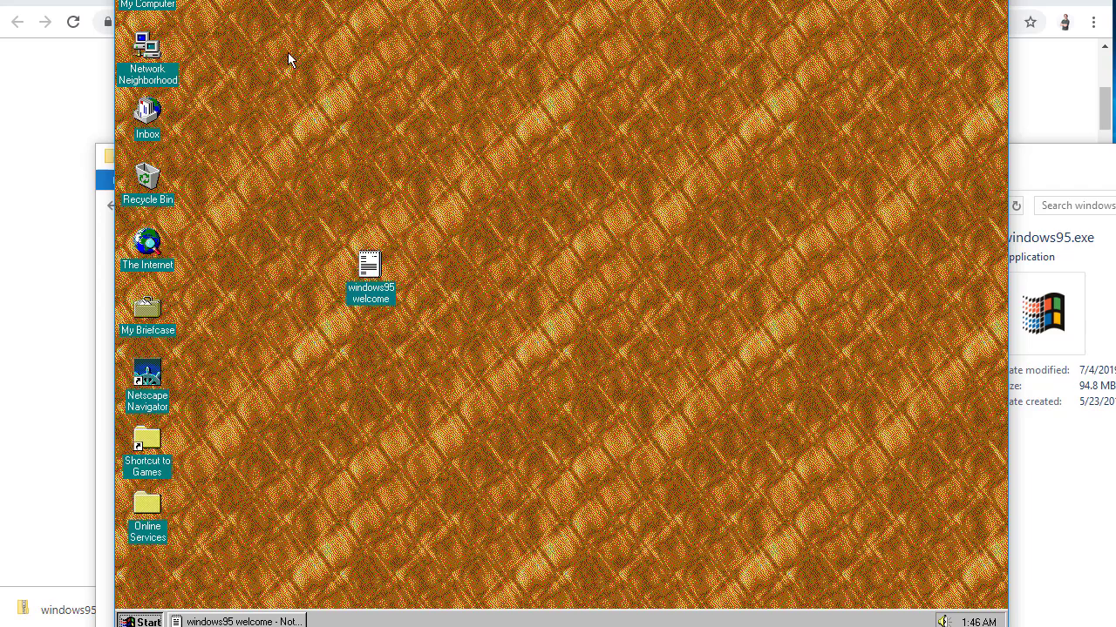
Step: Open the Doom folder through the Games shortcut on the Windows 95 desktop and launch Doom
double_click(150, 470)
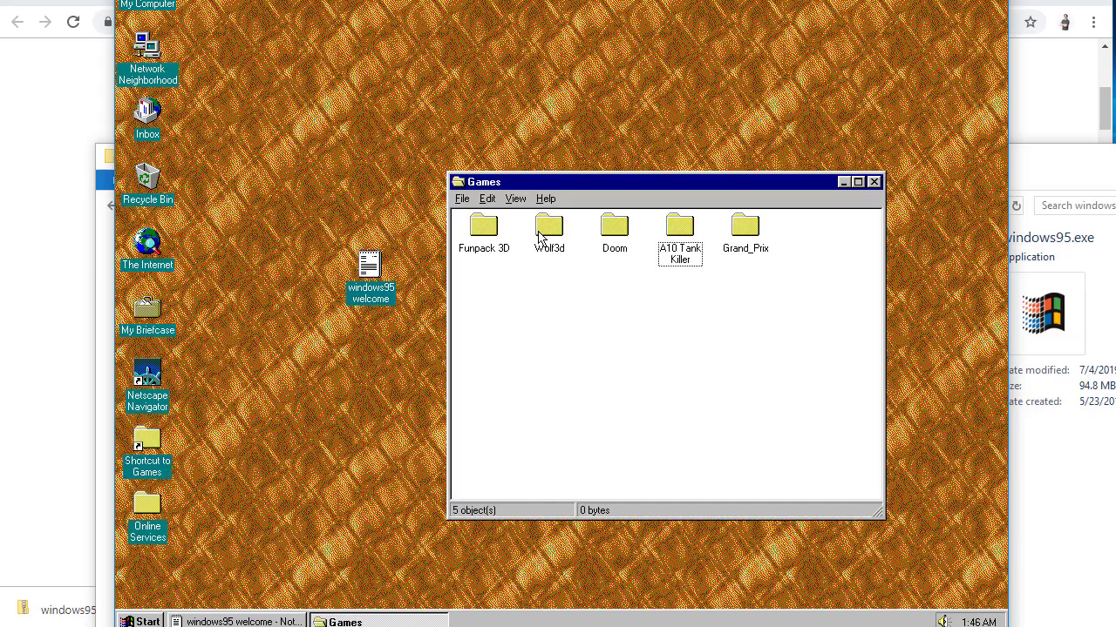
left_click(538, 231)
left_click(632, 231)
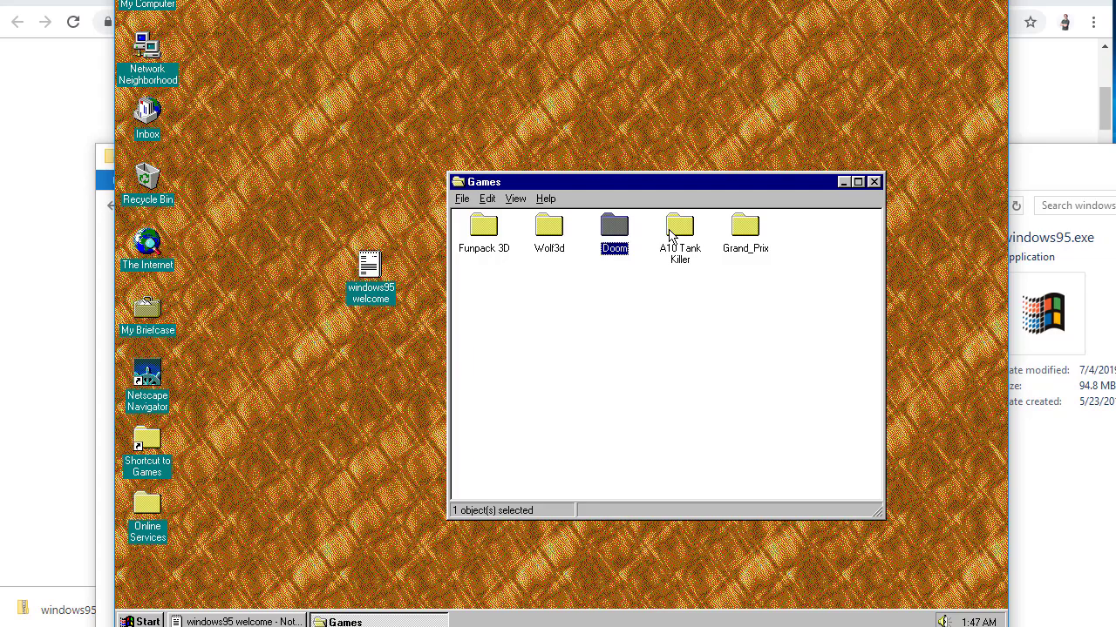
left_click(676, 234)
left_click(749, 235)
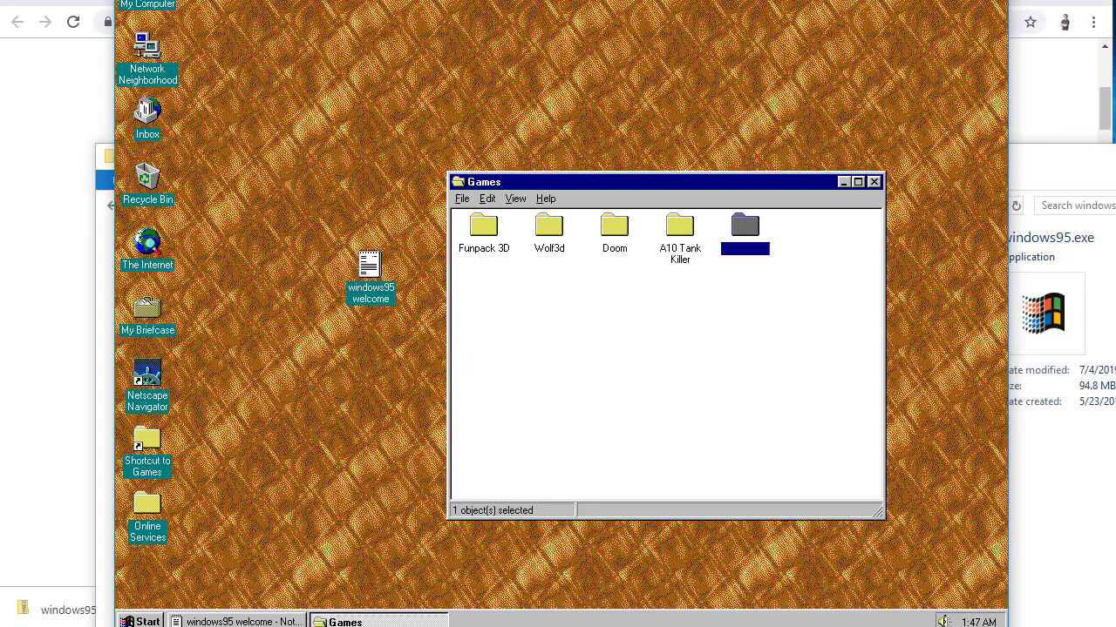
double_click(615, 229)
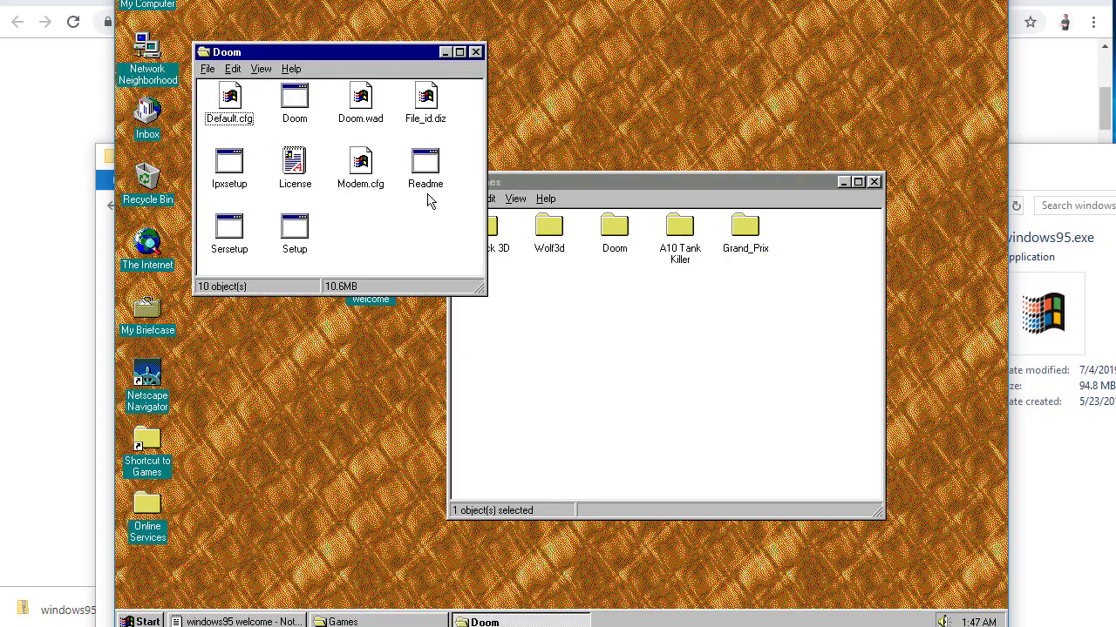
left_click(294, 106)
double_click(295, 107)
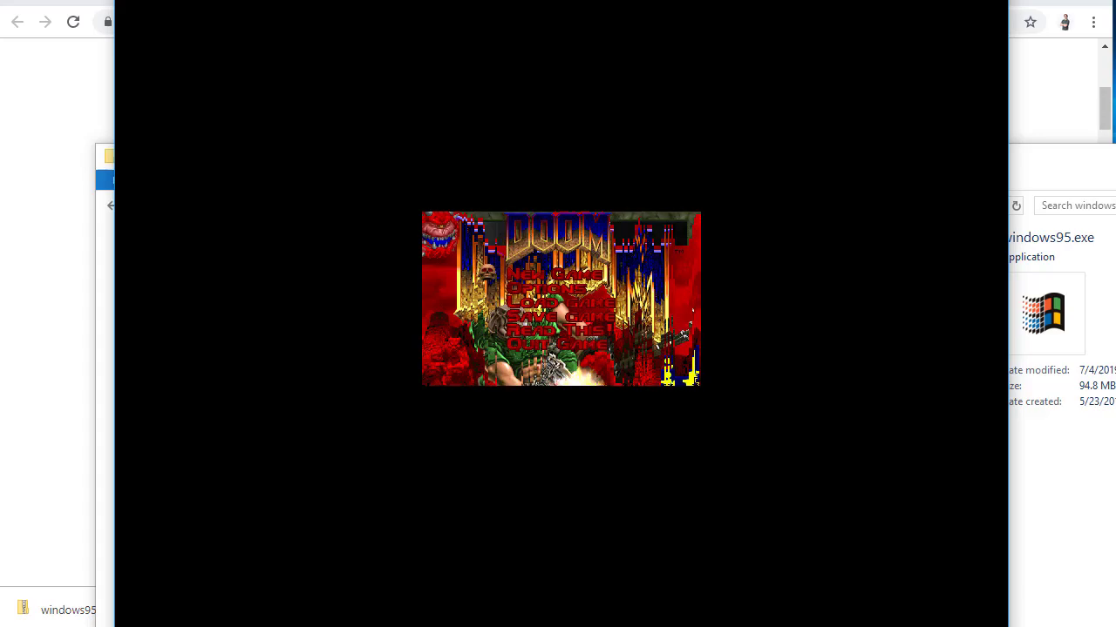
Step: Increase the Screen Size in Doom's options while keeping the status bar, and leave the game menu
key("Escape")
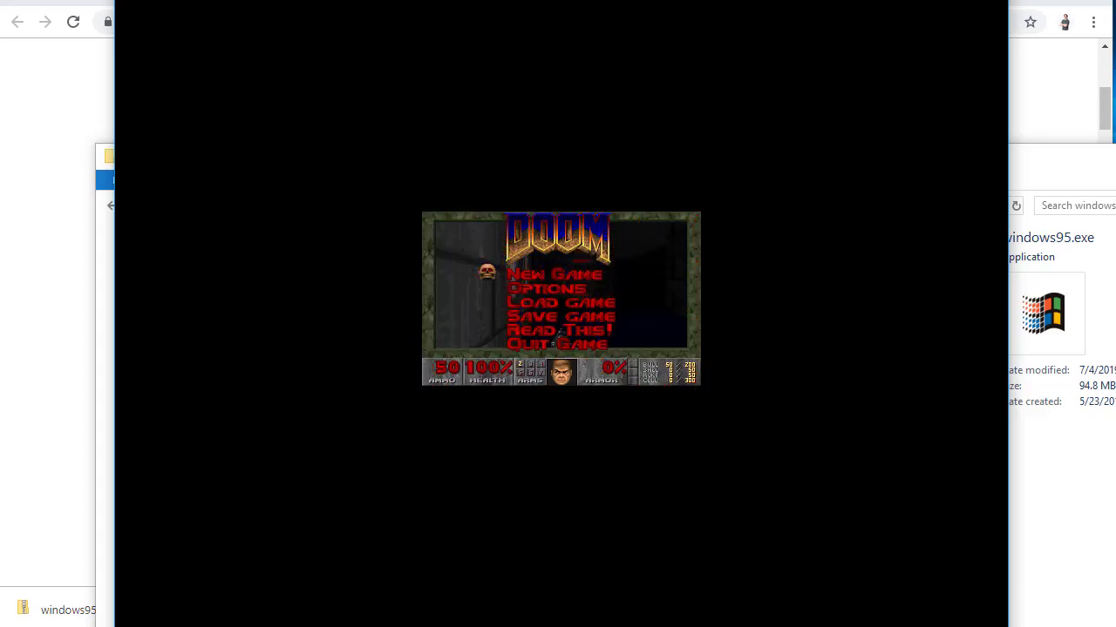
key("Down")
key("Down")
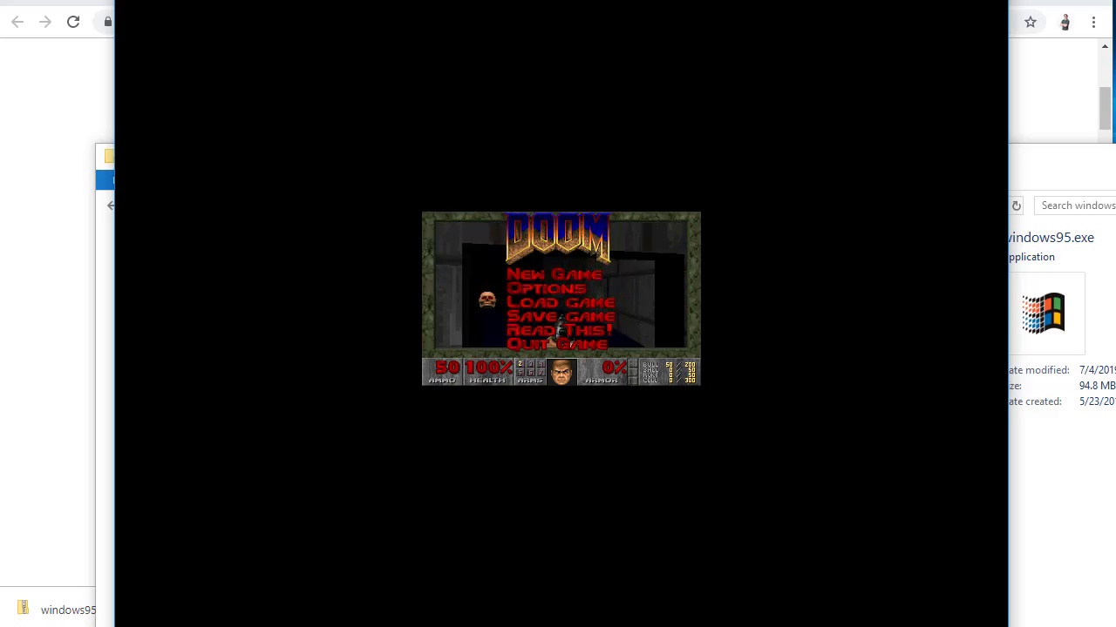
key("Up")
key("Return")
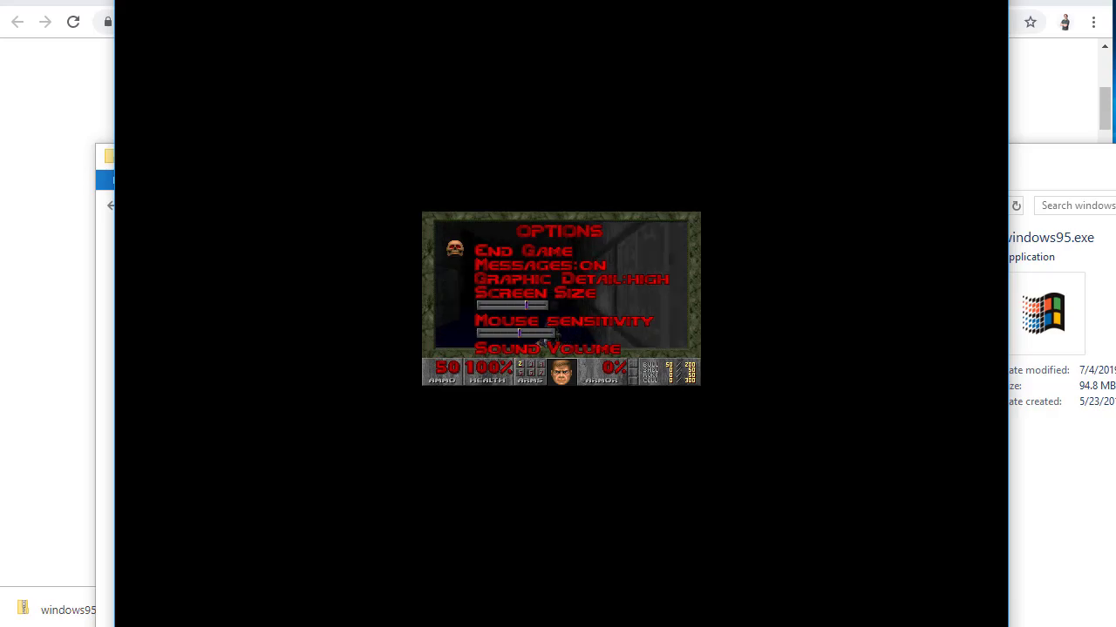
key("Down")
key("Down")
key("Down")
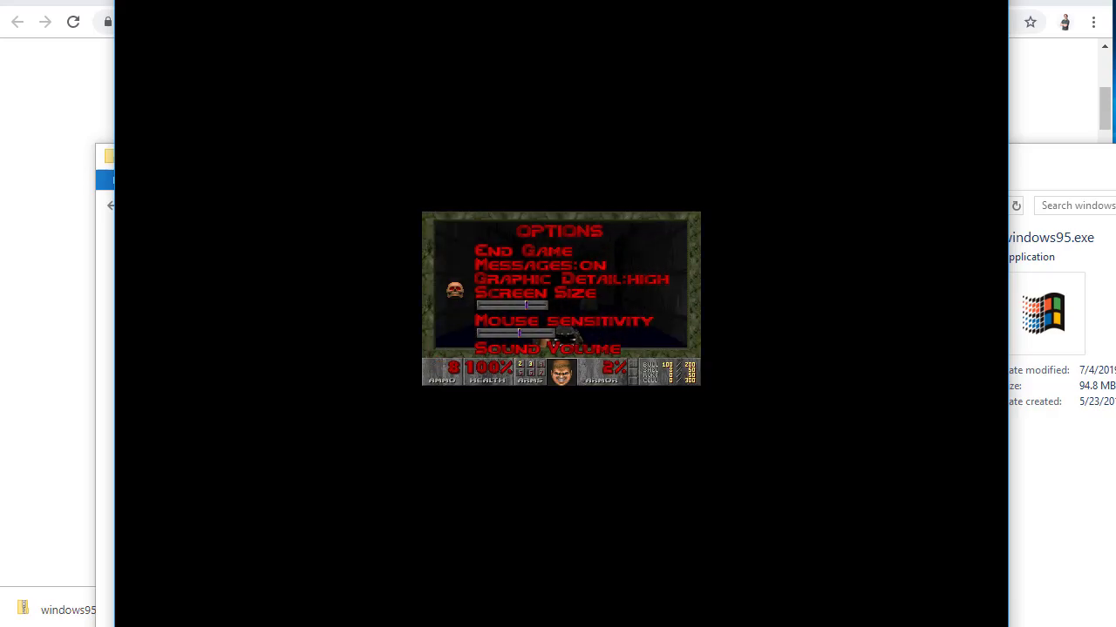
key("Right")
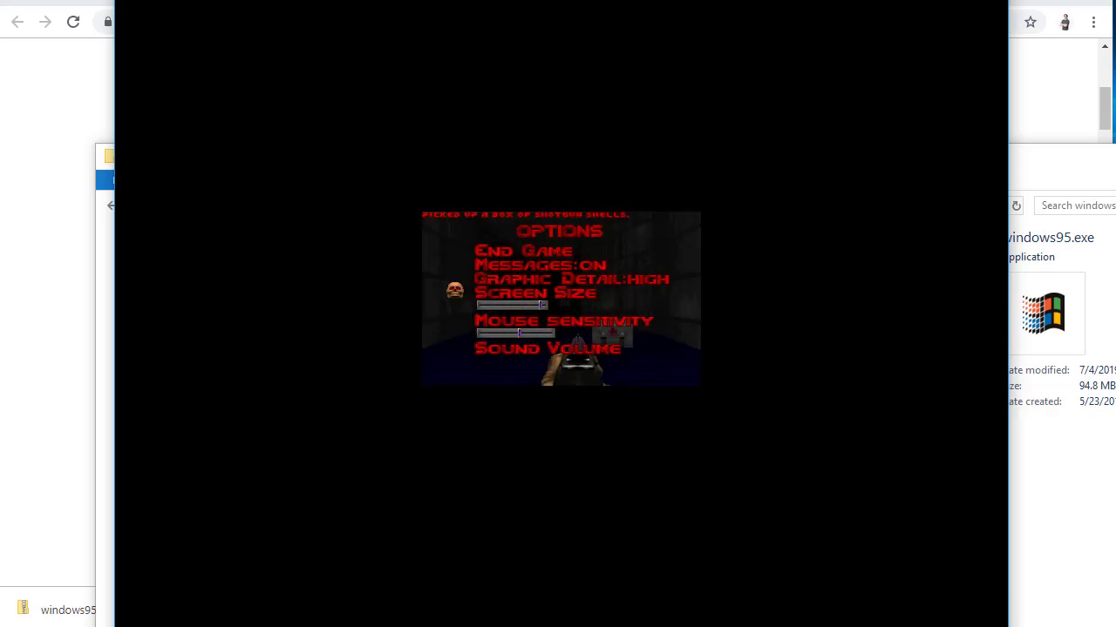
key("Left")
key("Escape")
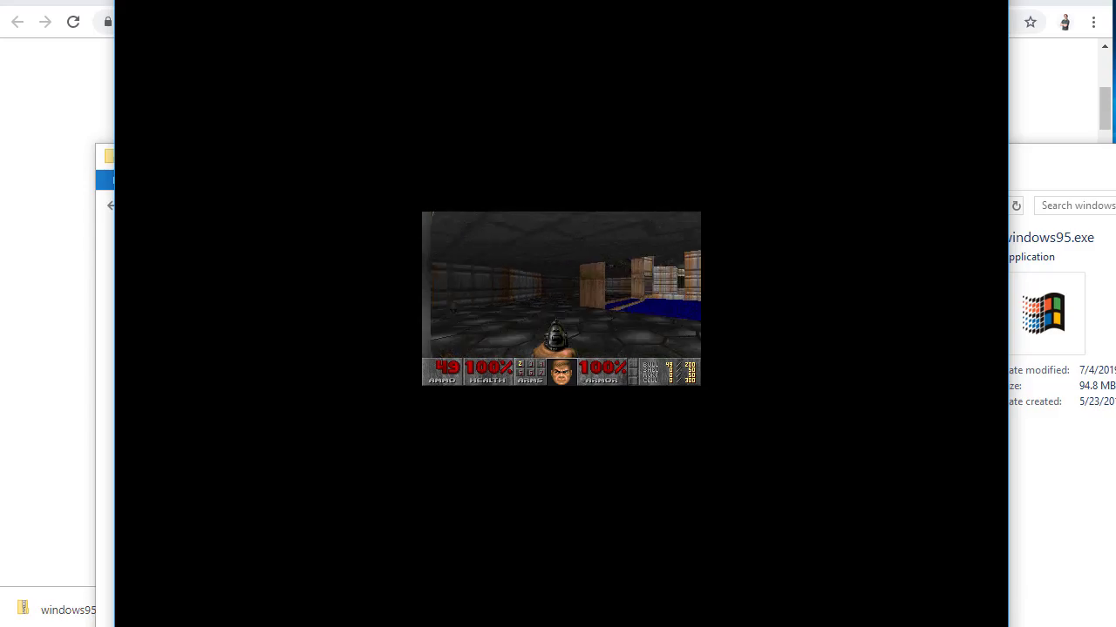
Step: Turn the player around in the level and quit Doom to DOS
key("Left")
key("Right")
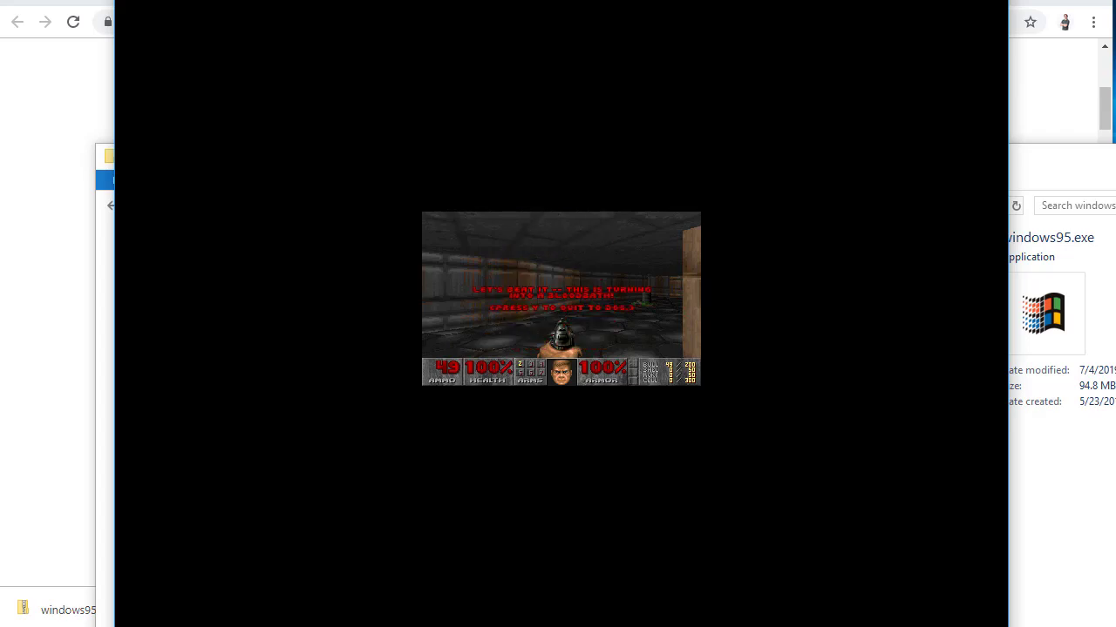
key("y")
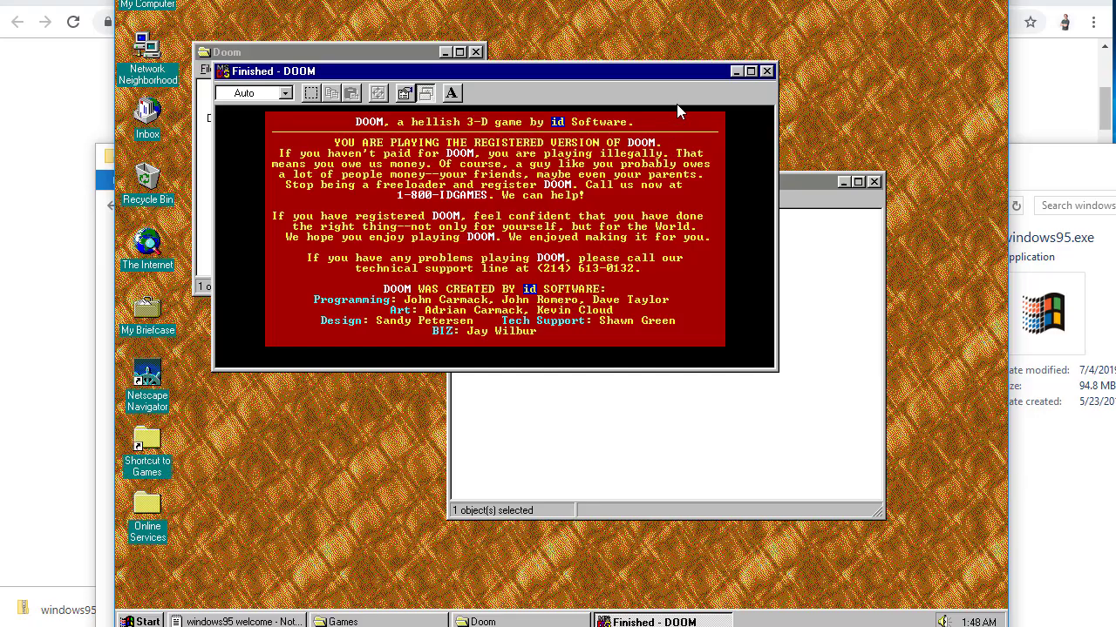